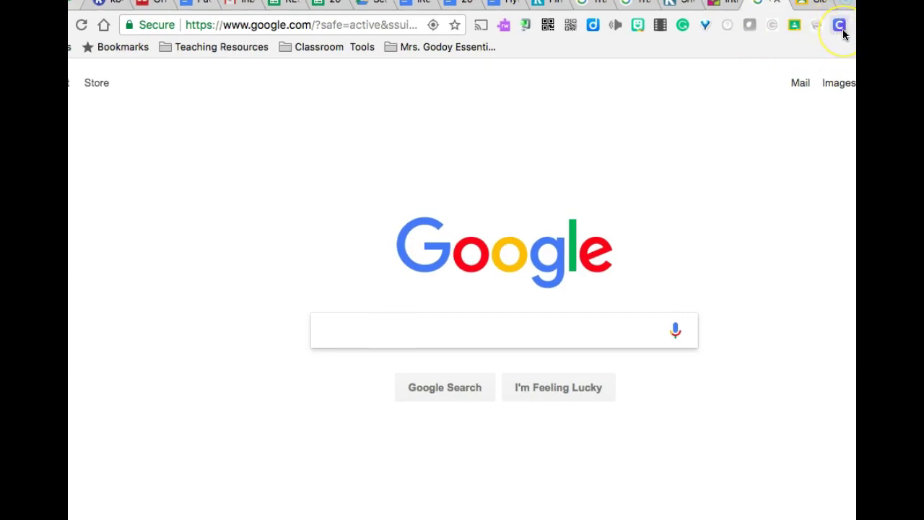
- Open the district's Clever login page from the Clever toolbar extension
left_click(842, 29)
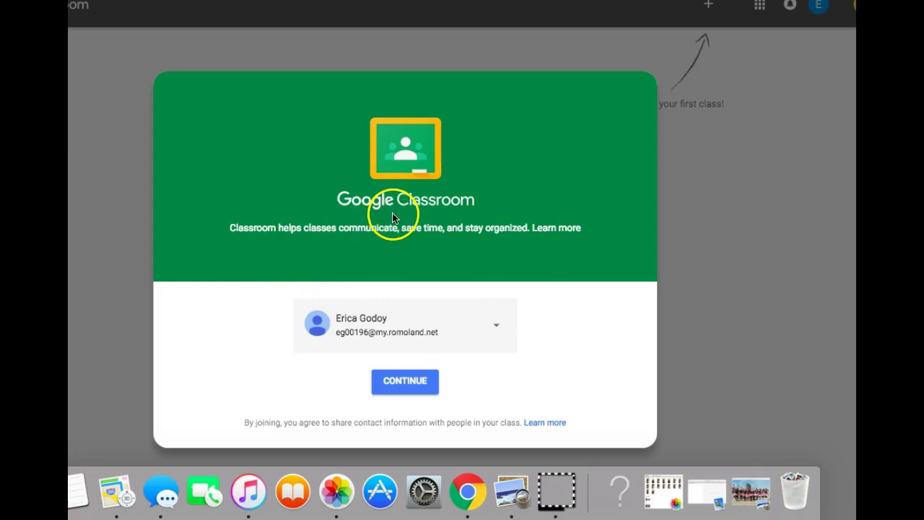
- Continue into Classroom with the school account and choose the student role
left_click(409, 382)
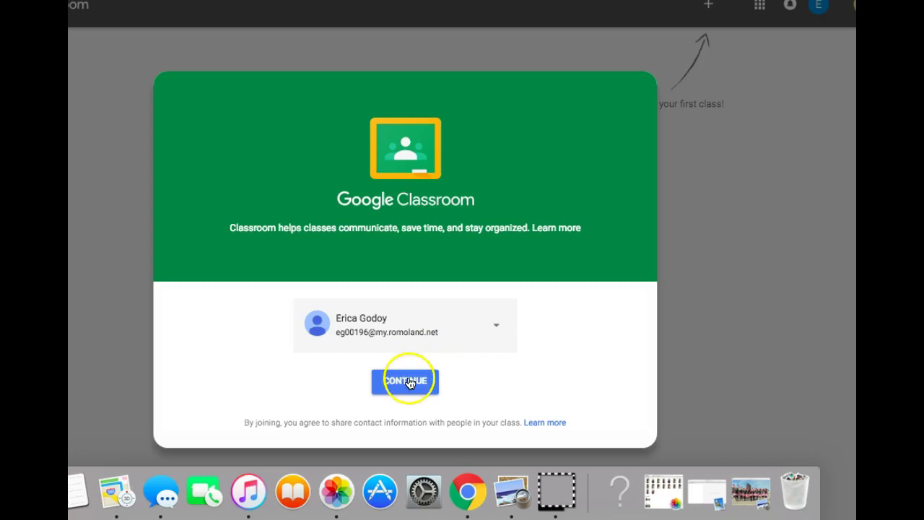
left_click(402, 375)
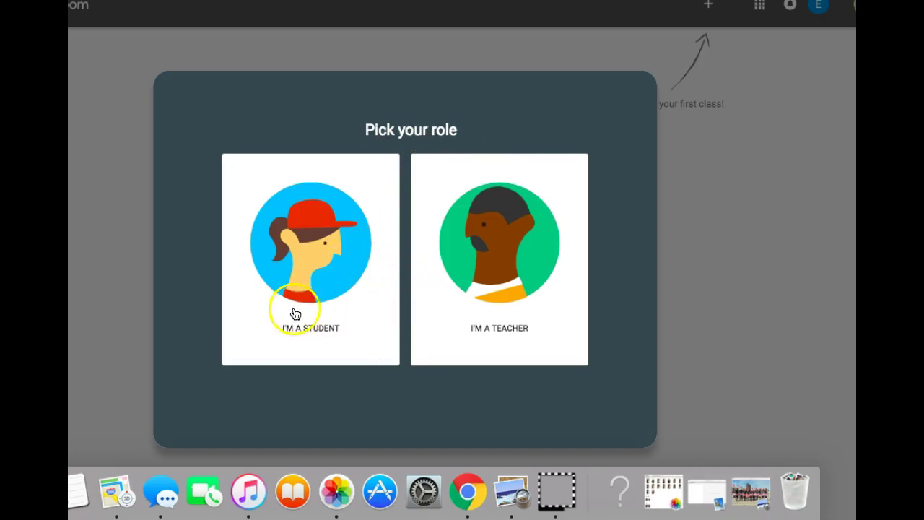
left_click(339, 276)
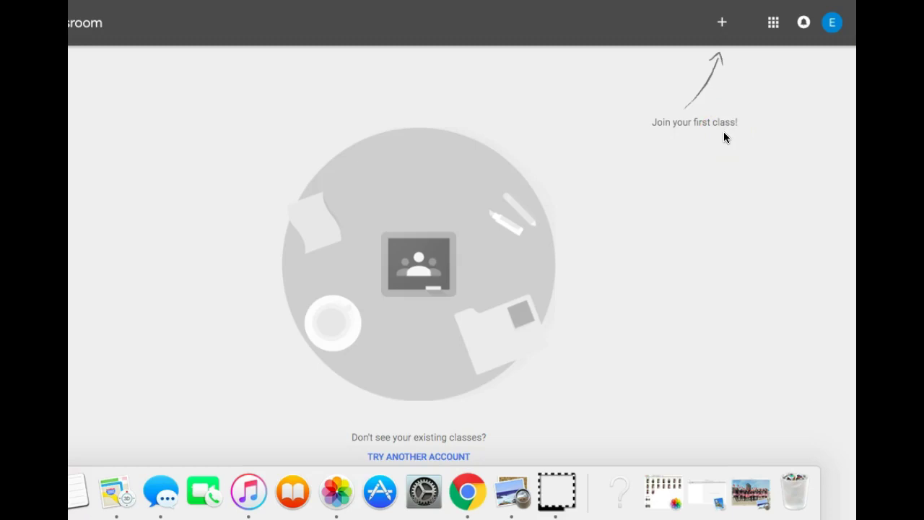
- Join the class by entering the teacher's class code in the Join class dialog
left_click(722, 24)
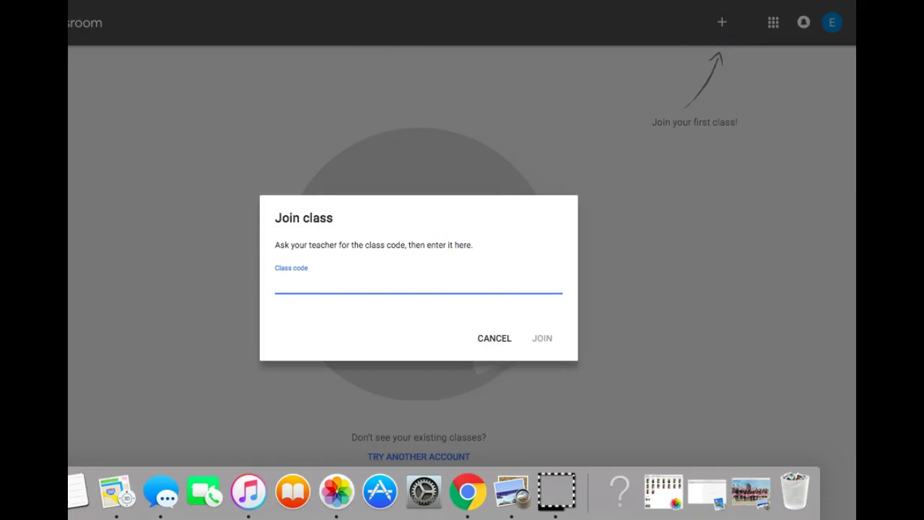
left_click(505, 450)
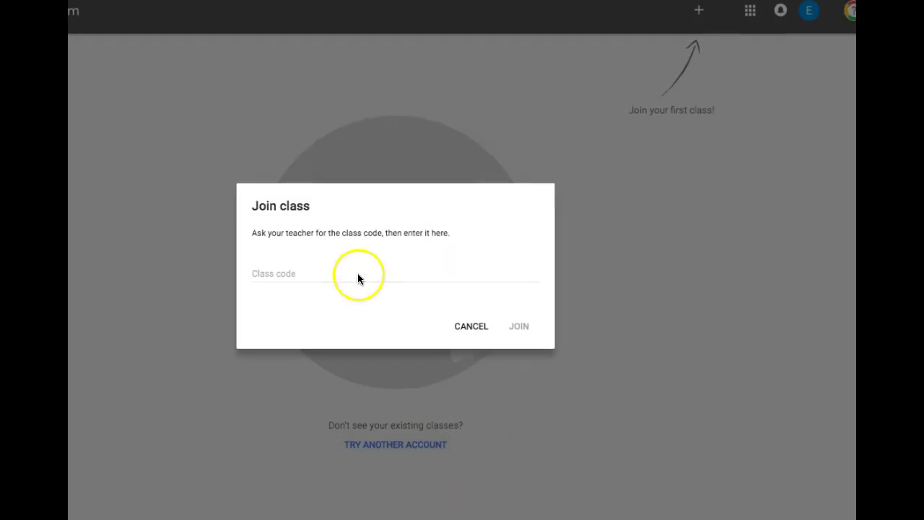
left_click(300, 273)
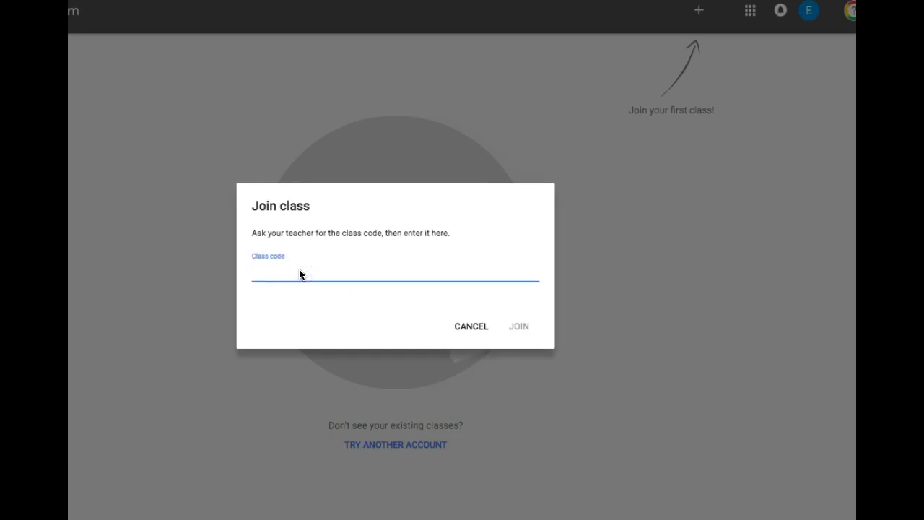
left_click(519, 326)
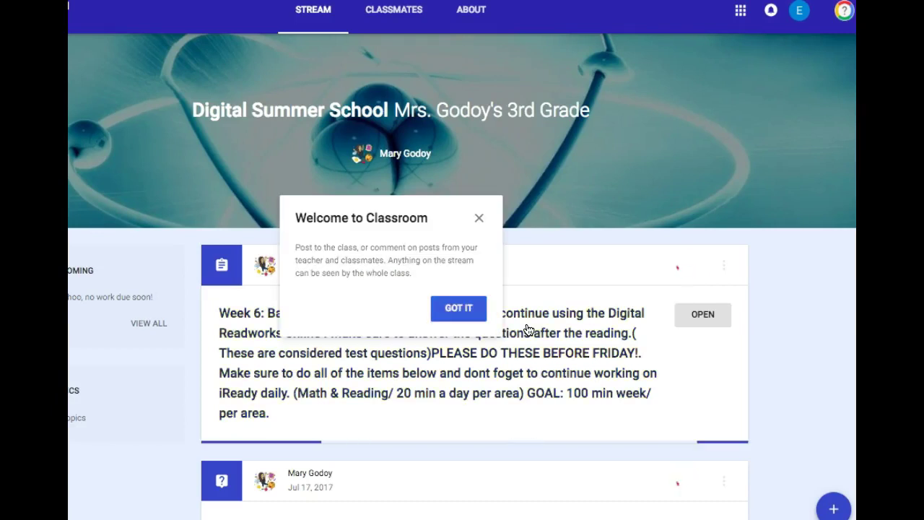
- Dismiss the Welcome to Classroom tip on the Digital Summer School stream
left_click(454, 310)
left_click(779, 141)
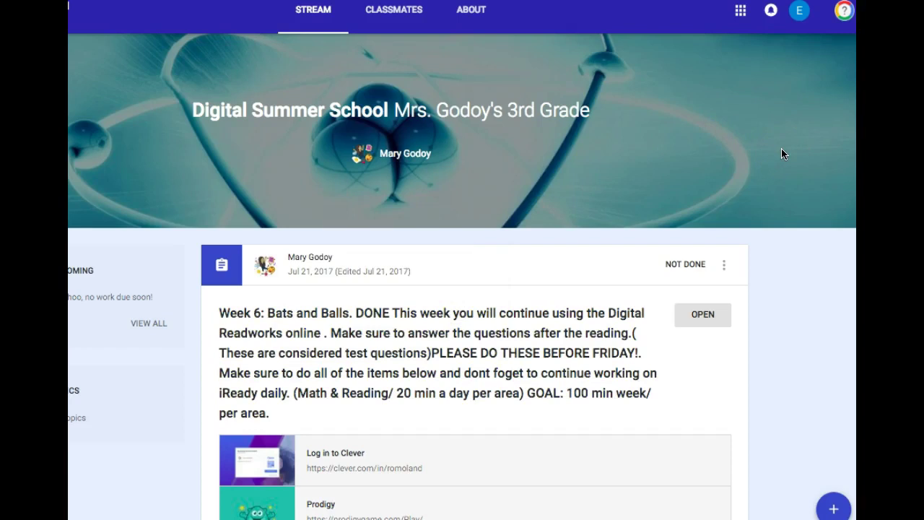
- Scroll past the Week 6: Bats and Balls post's five links to its class comments
scroll(781, 154, "down", 1)
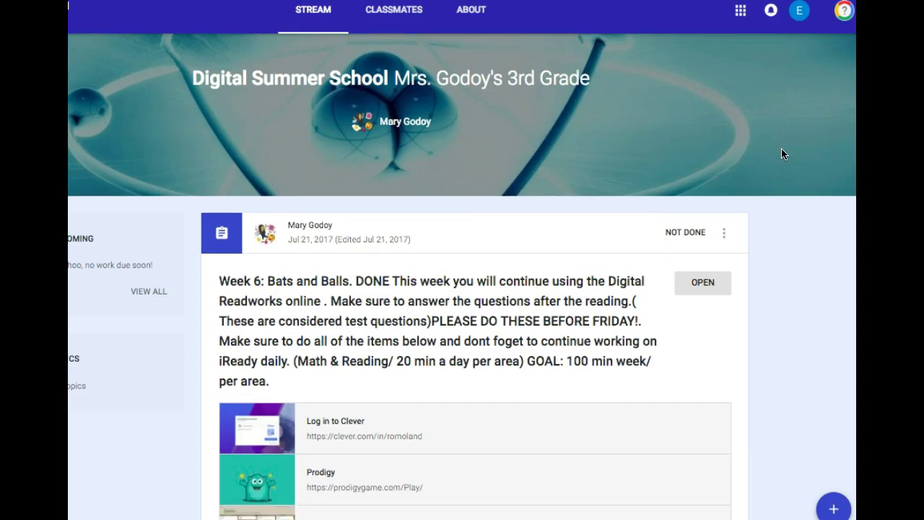
scroll(781, 154, "down", 1)
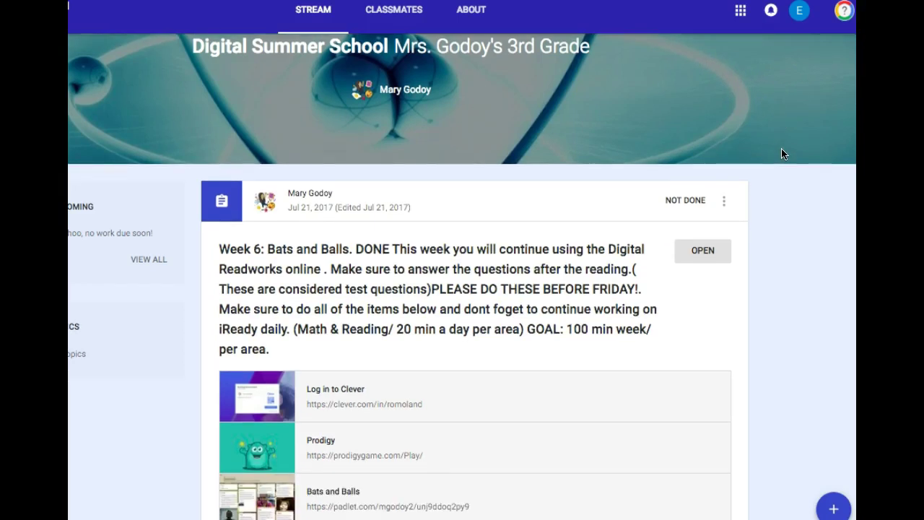
scroll(781, 154, "down", 1)
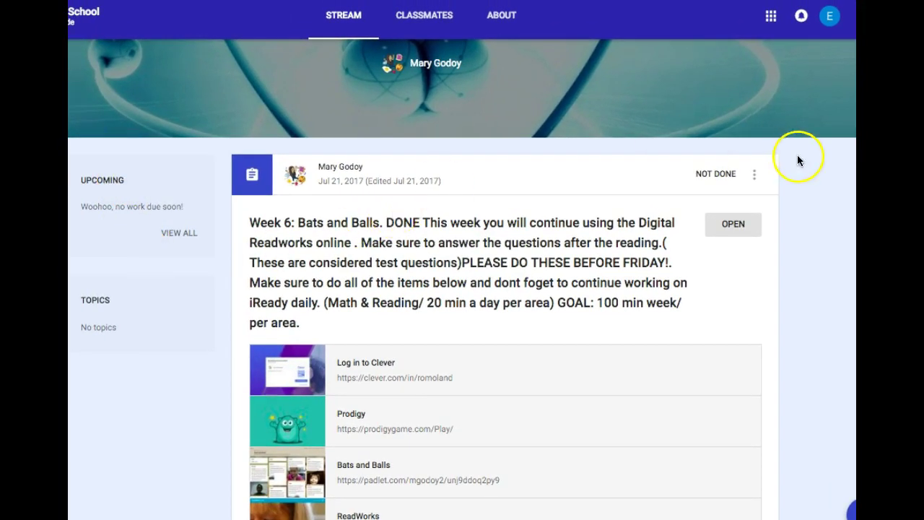
scroll(833, 196, "down", 1)
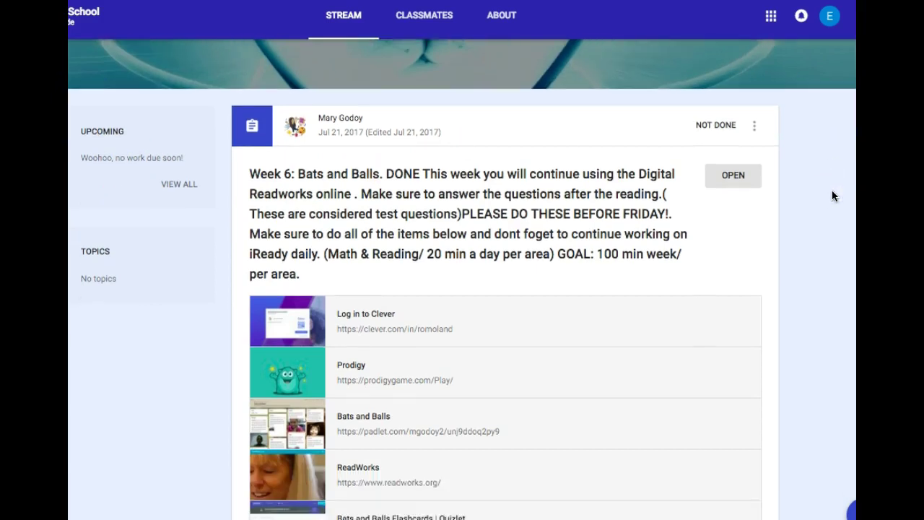
scroll(832, 195, "down", 1)
scroll(831, 195, "down", 1)
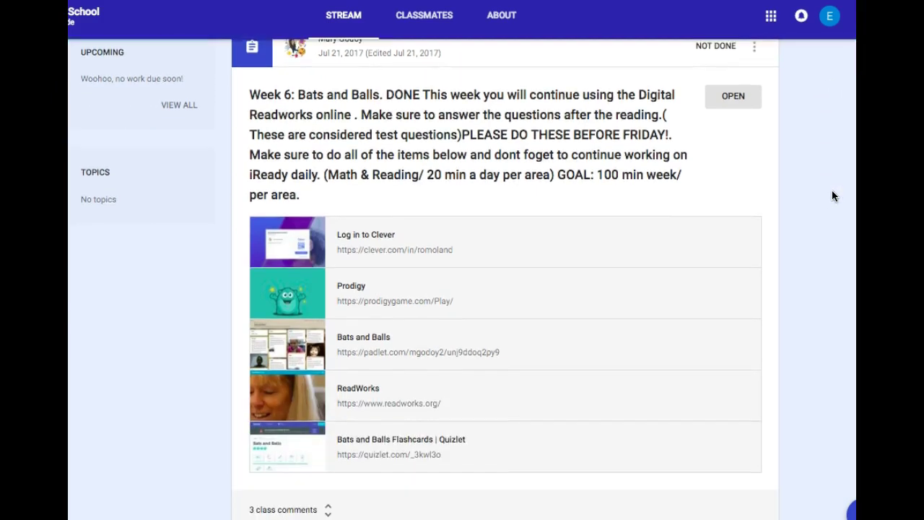
scroll(831, 195, "up", 1)
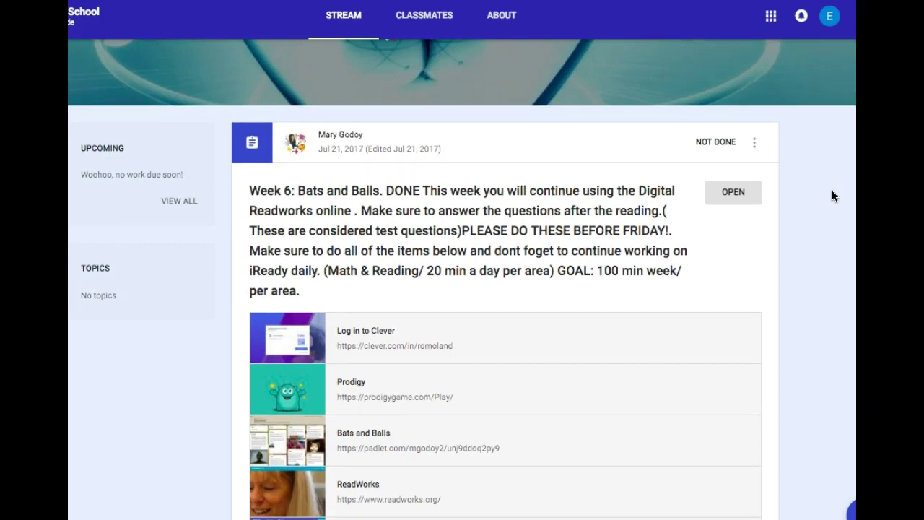
scroll(832, 192, "down", 2)
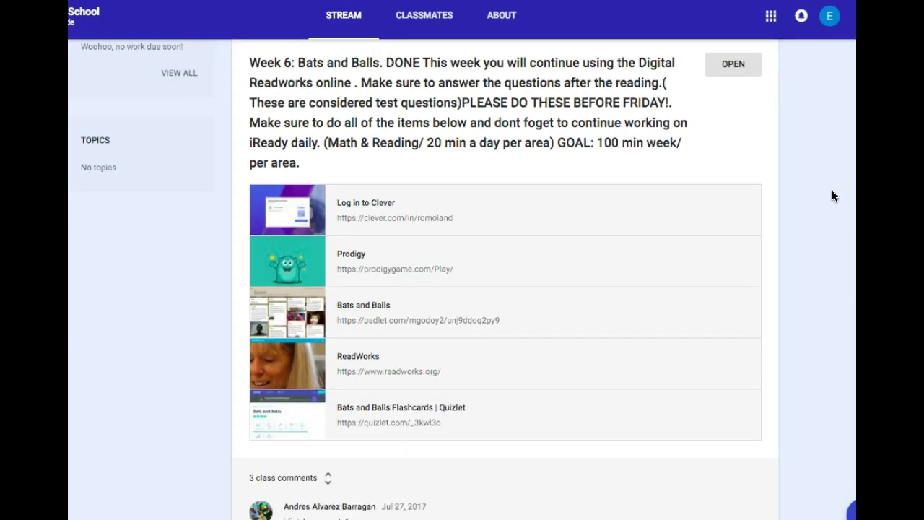
scroll(832, 194, "down", 1)
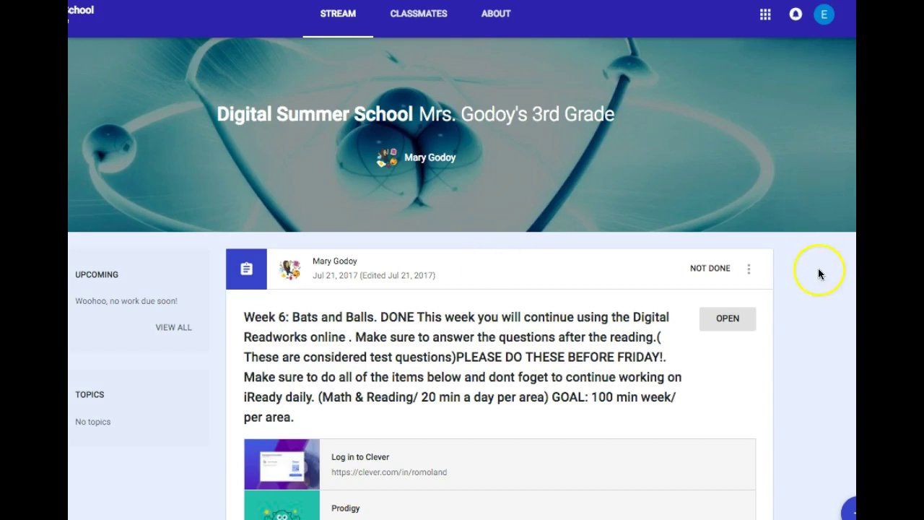
scroll(817, 280, "down", 2)
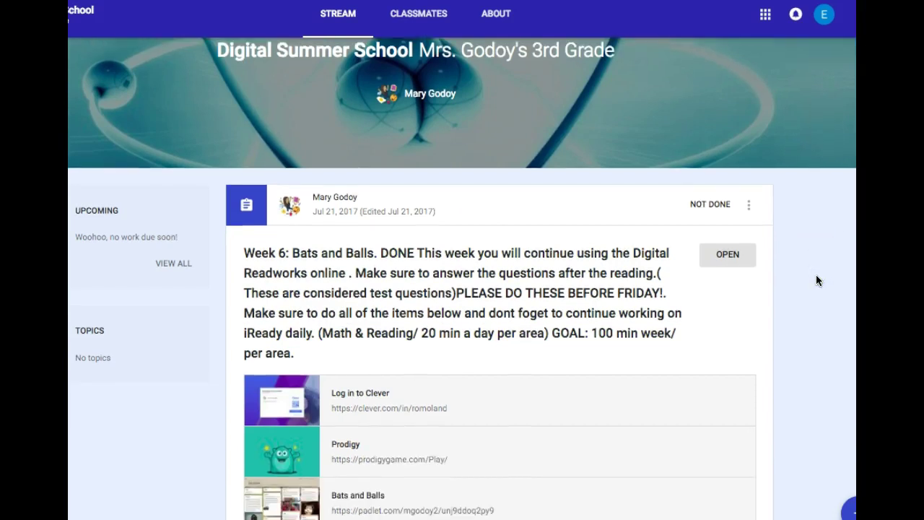
scroll(816, 280, "down", 2)
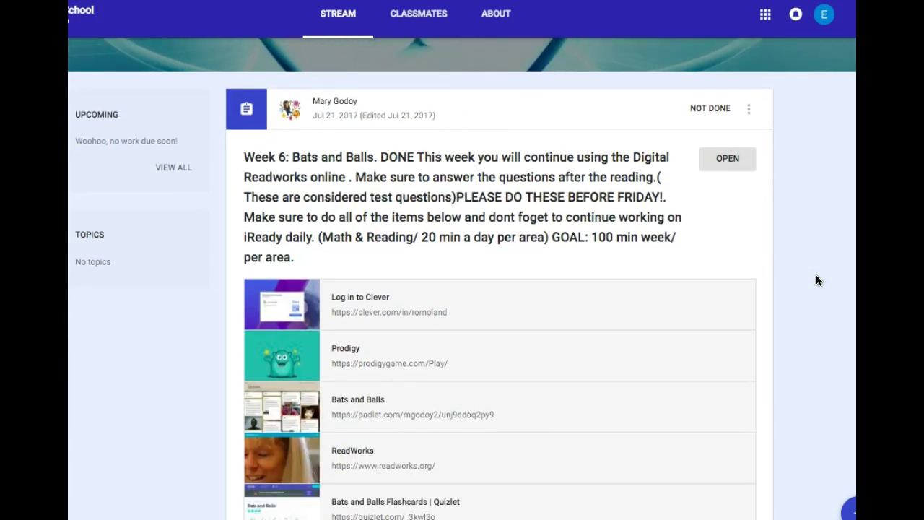
scroll(817, 280, "down", 2)
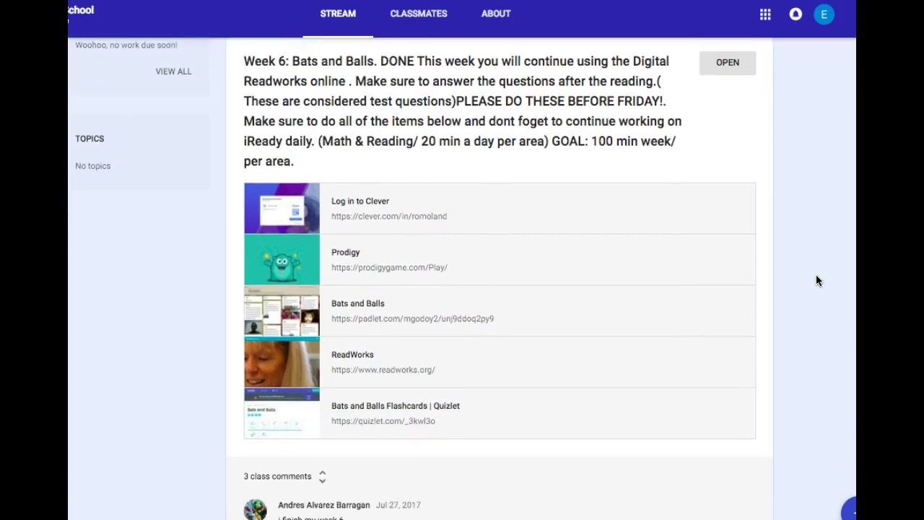
scroll(817, 280, "down", 2)
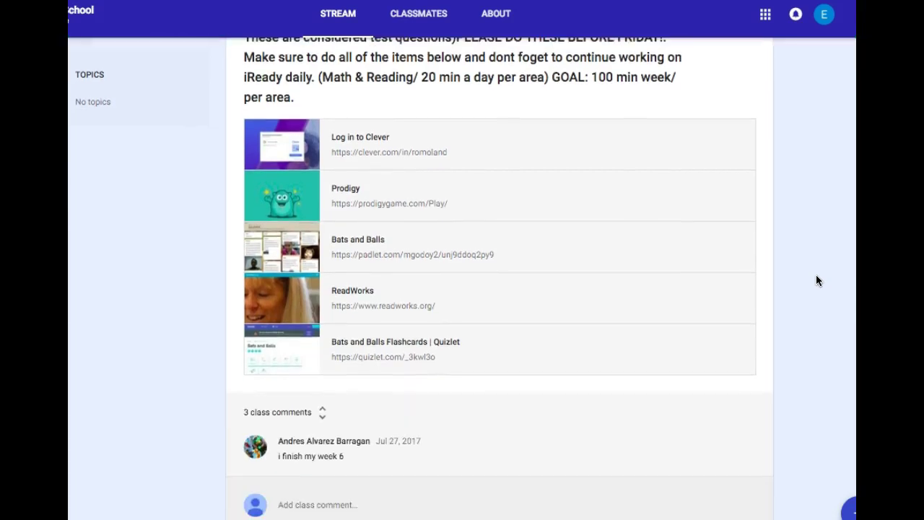
scroll(816, 280, "down", 3)
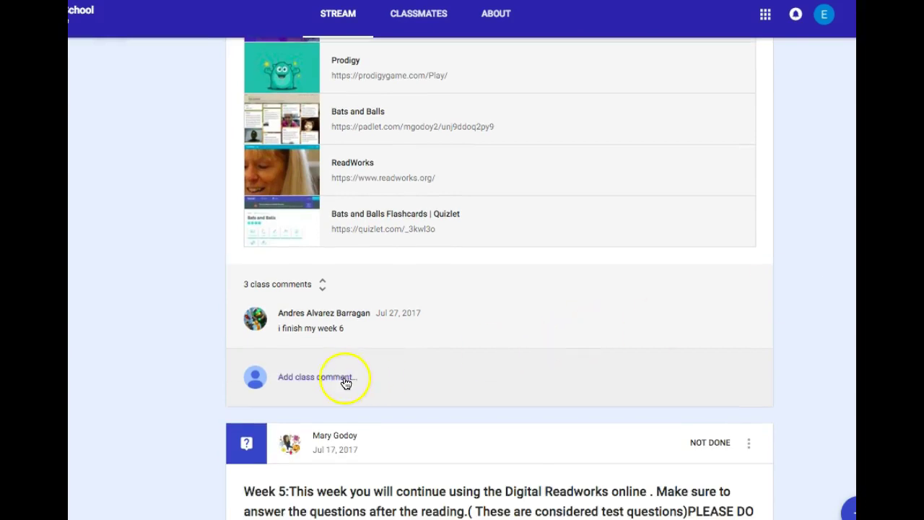
- Type the class comment 'WOw! that was a fun activity' on Week 6, fixing a typo
left_click(292, 387)
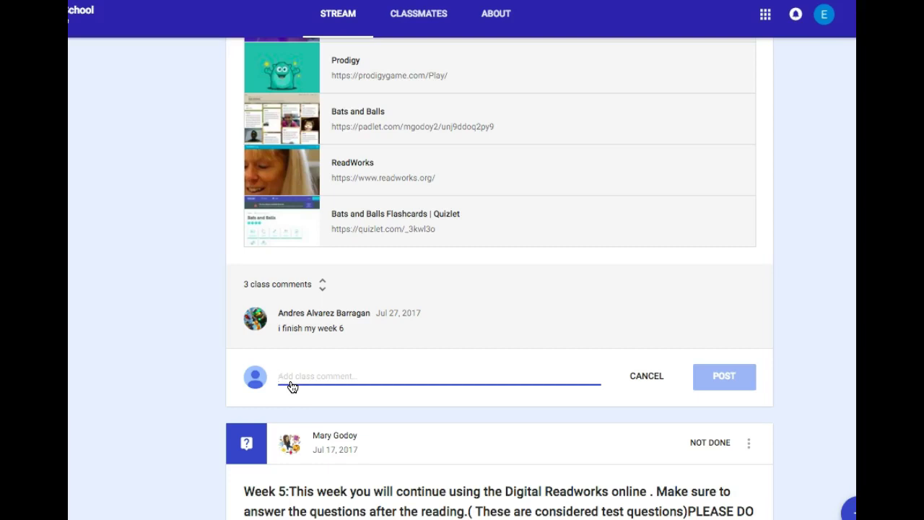
type("WOw")
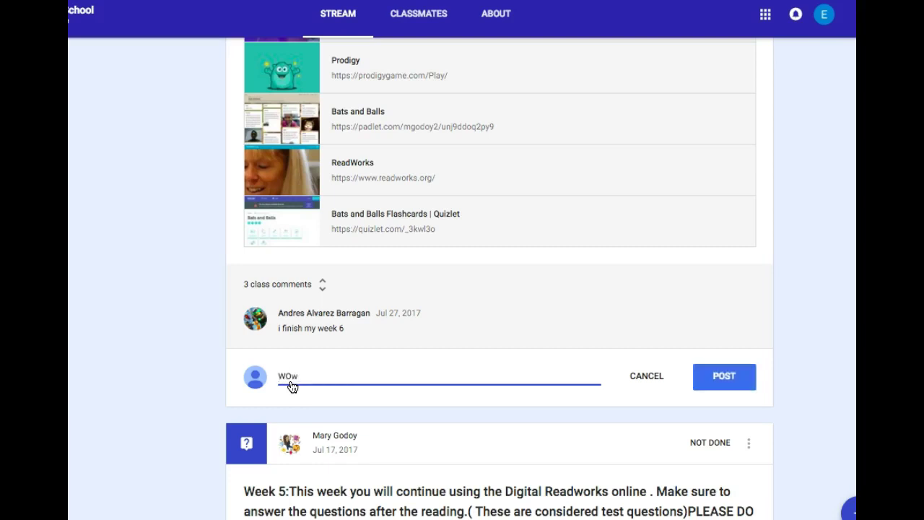
type("! that")
key("BackSpace")
key("BackSpace")
type("at was a fun activity")
- Post the comment, bringing the Week 6 assignment to 4 class comments
left_click(722, 376)
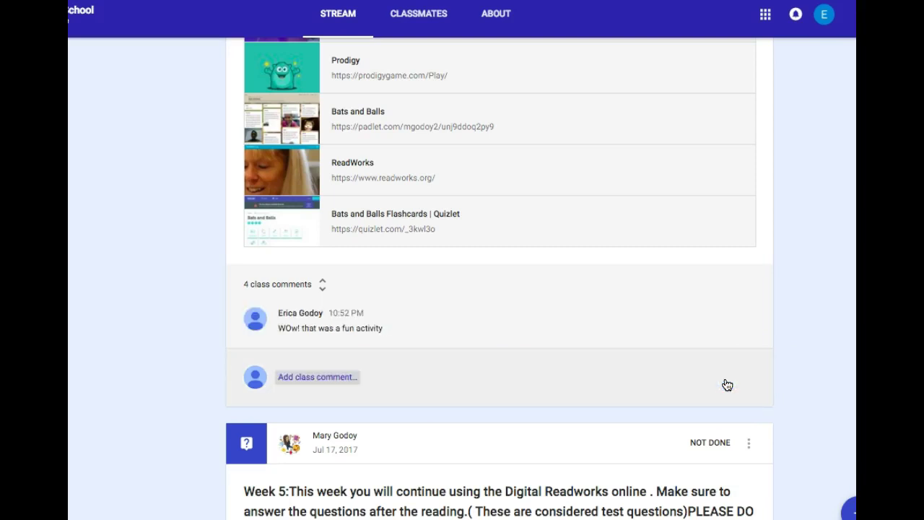